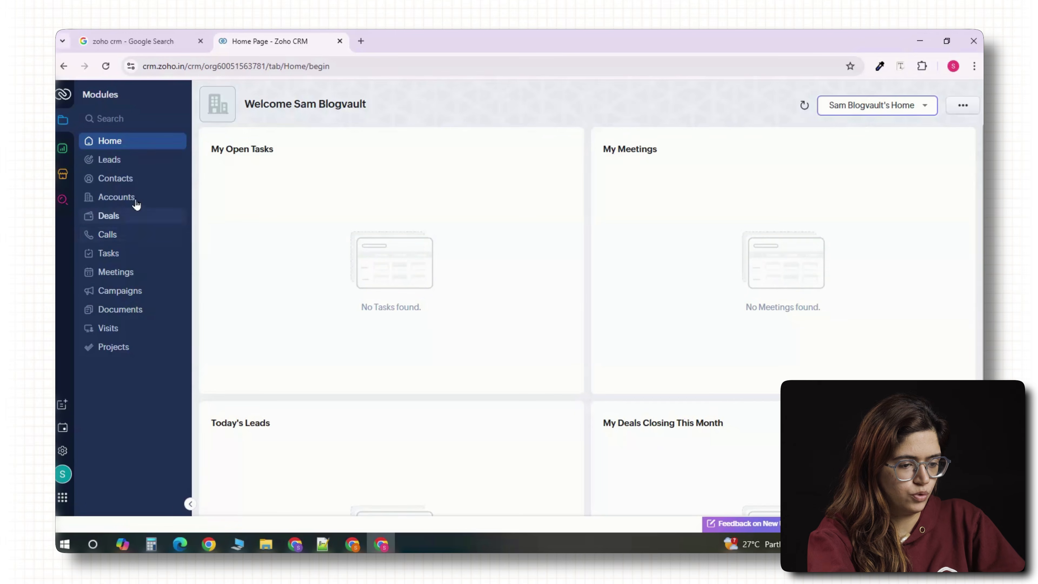
- View the Calls module, dismissing the site's notification request, and look over the home page components
left_click(117, 238)
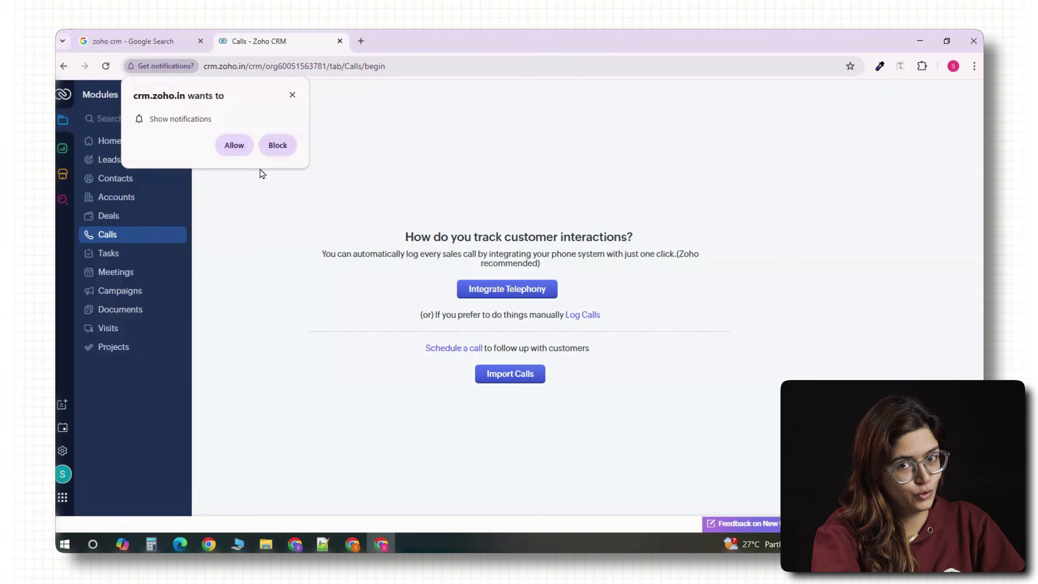
left_click(292, 97)
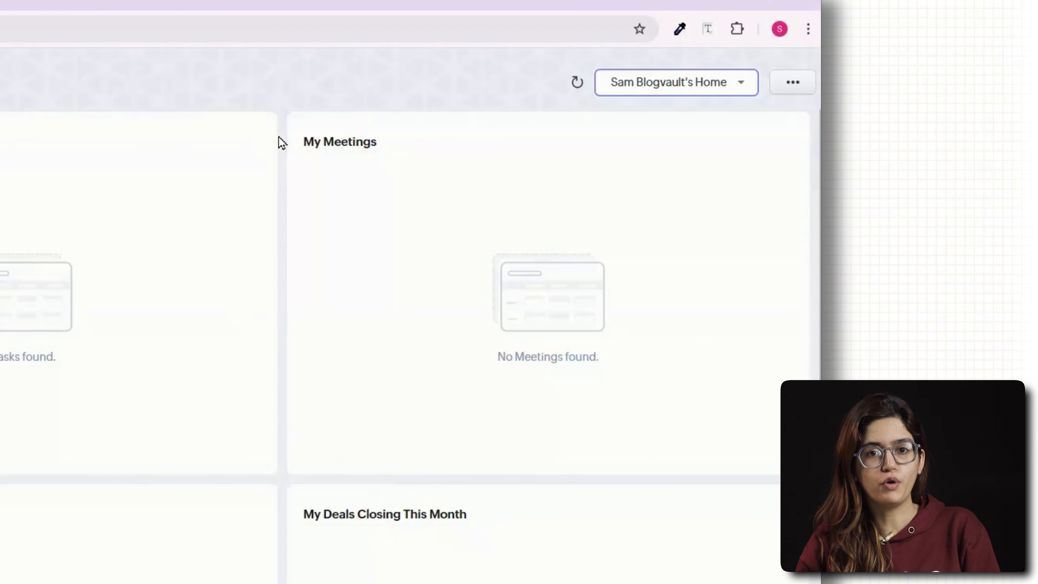
scroll(288, 139, "down", 5)
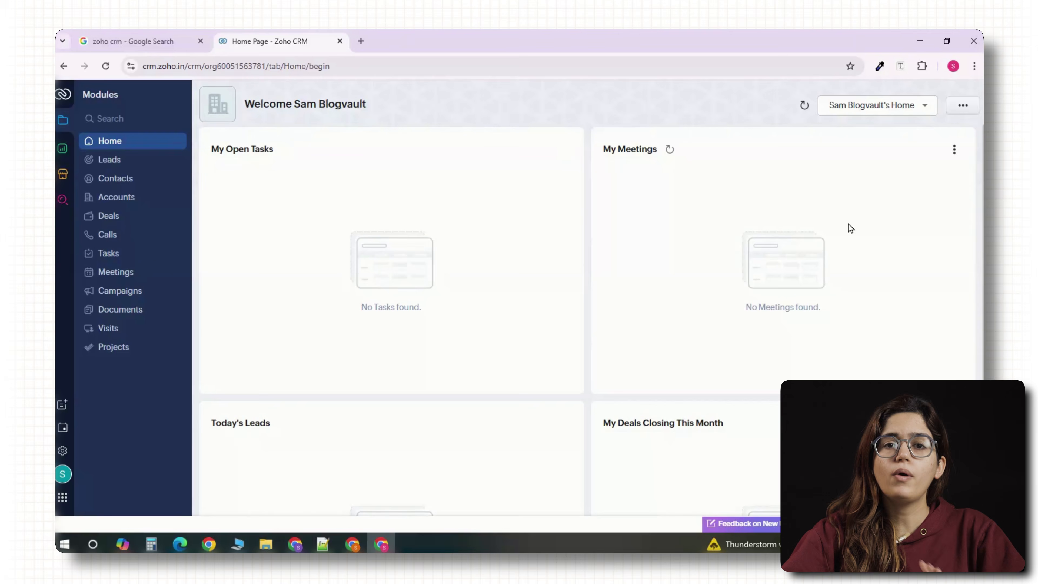
- Add a home page component named Tasks for the Tasks module using the All Tasks view, and check its placement
left_click(964, 116)
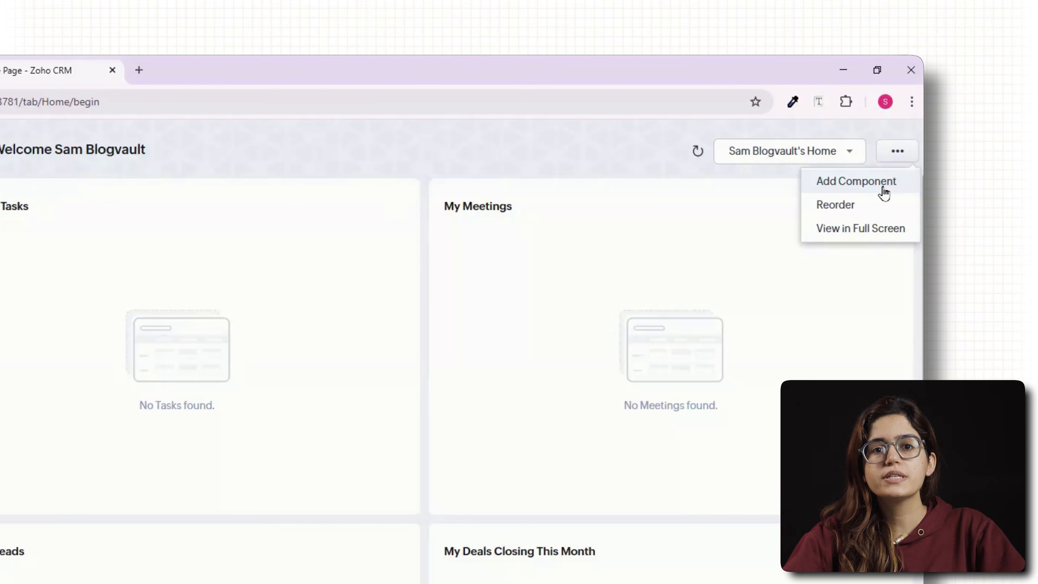
left_click(868, 190)
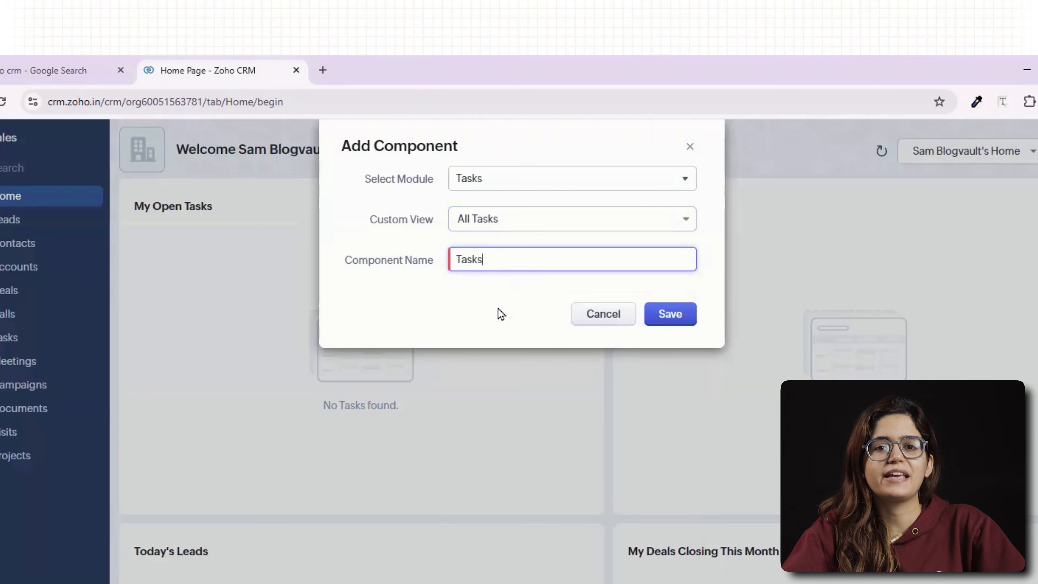
left_click(671, 320)
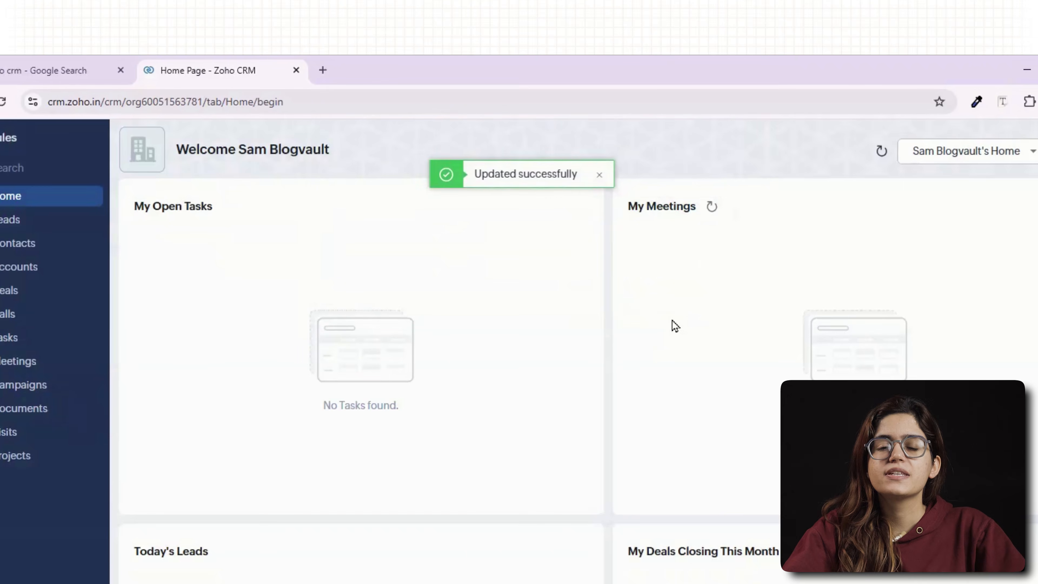
scroll(601, 319, "down", 10)
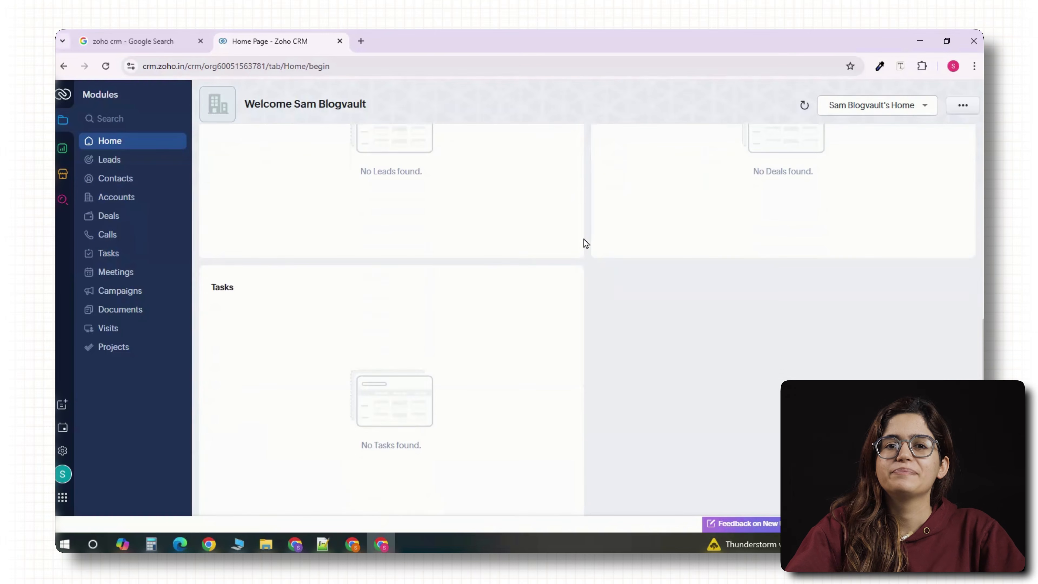
scroll(443, 328, "up", 5)
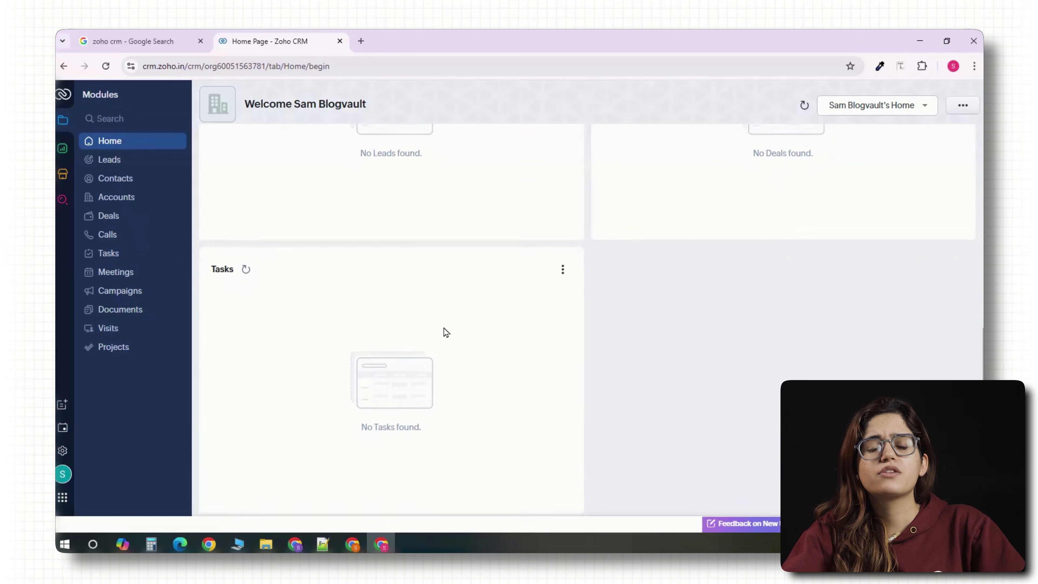
scroll(446, 324, "up", 5)
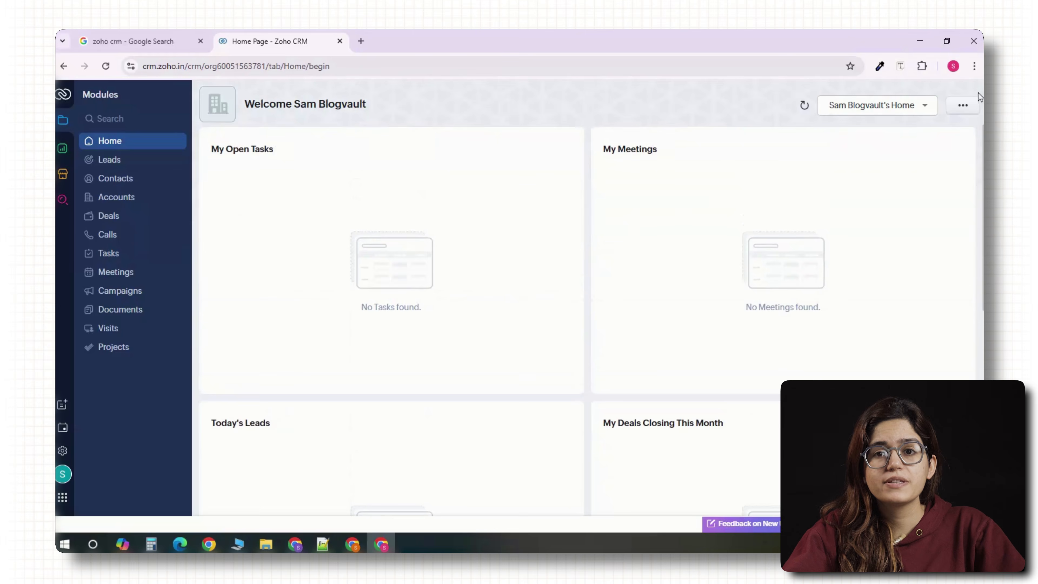
- View the modules available for another home page component
left_click(965, 107)
left_click(918, 136)
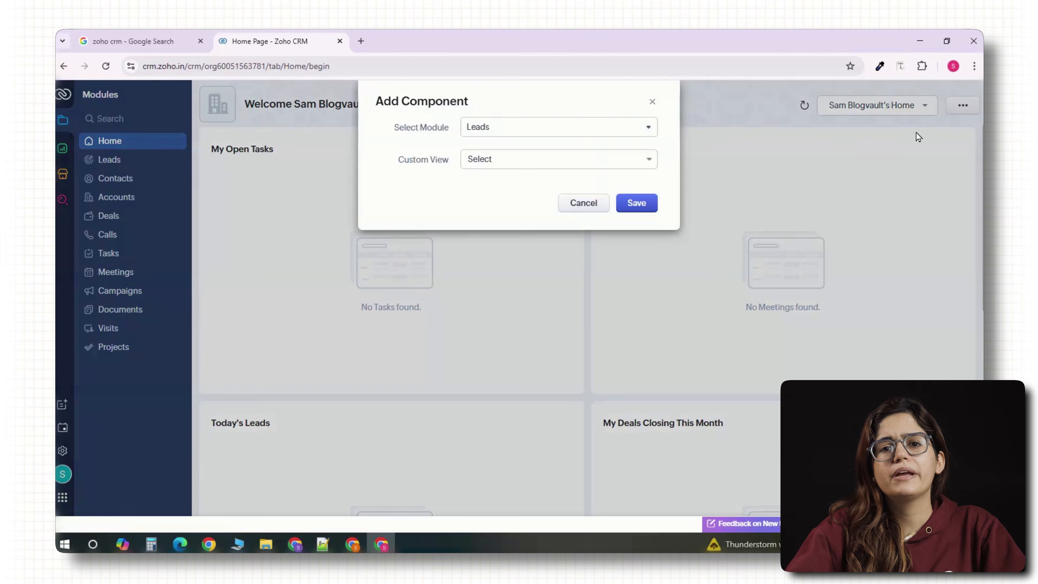
left_click(584, 130)
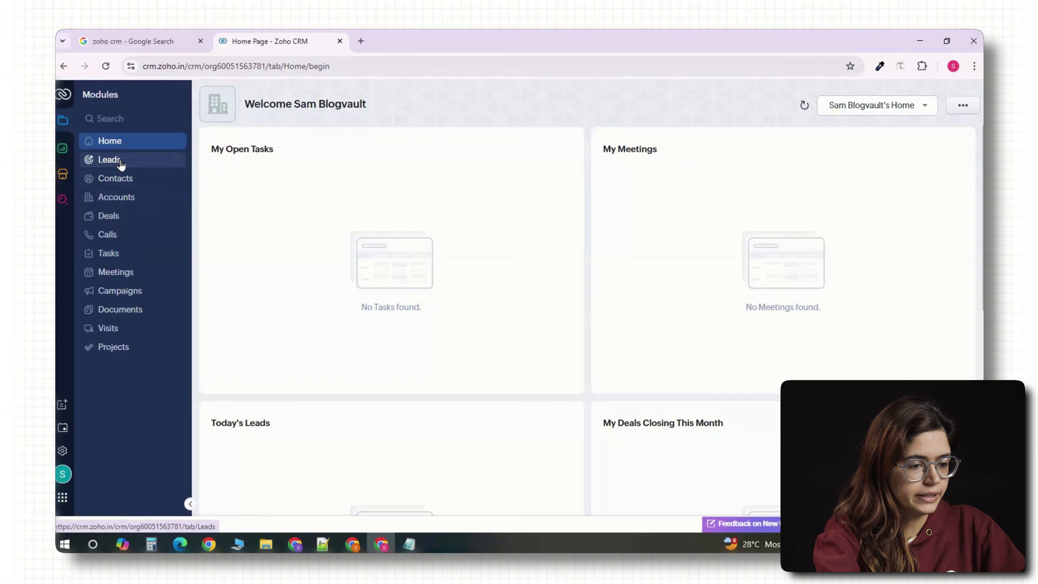
- Start a new lead with salutation Ms., the first contact's name copied from the Notepad notes, and the title "Developer, Infosys"
left_click(120, 161)
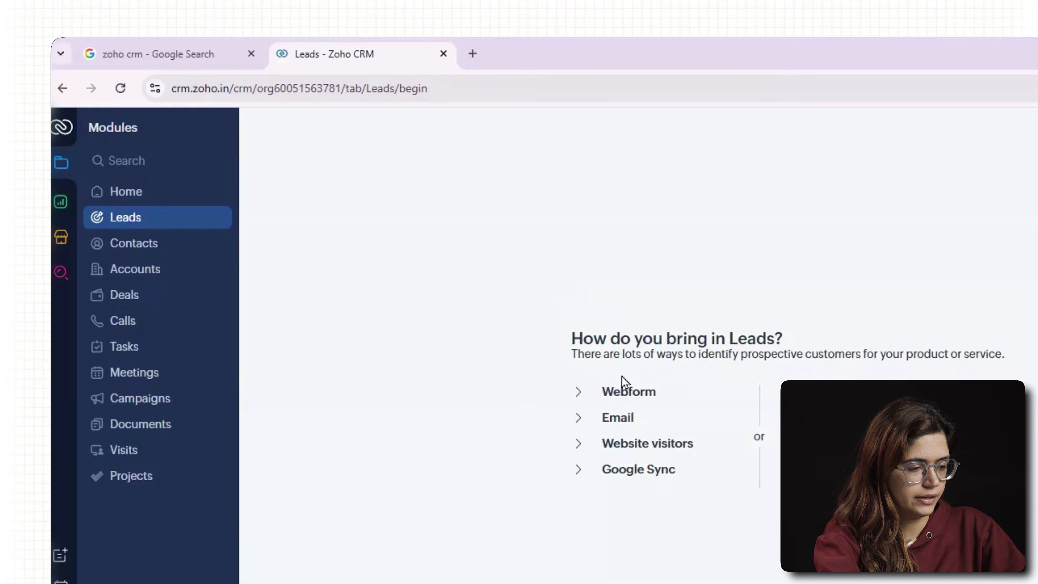
left_click(658, 304)
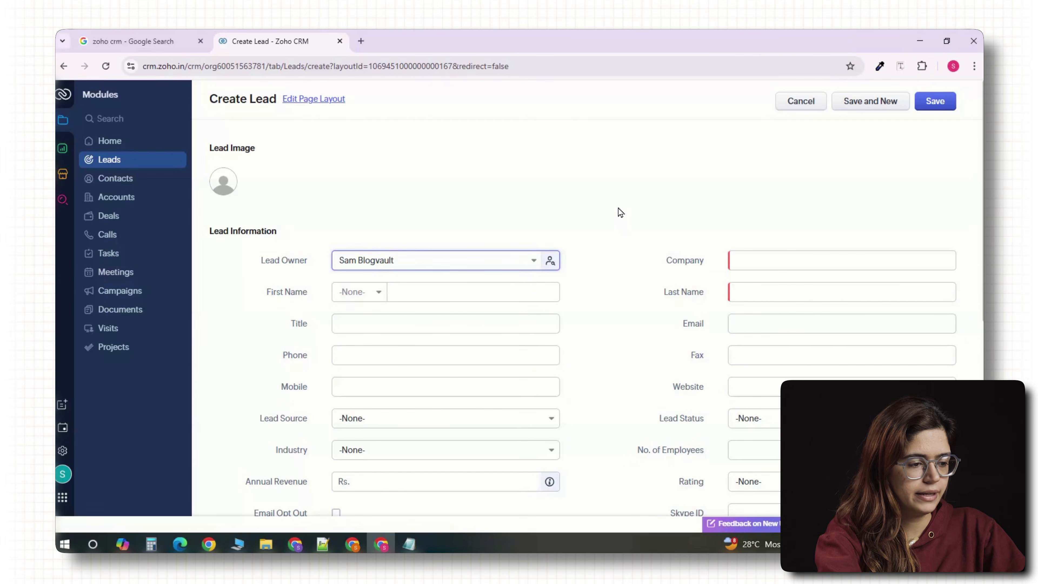
scroll(618, 208, "down", 2)
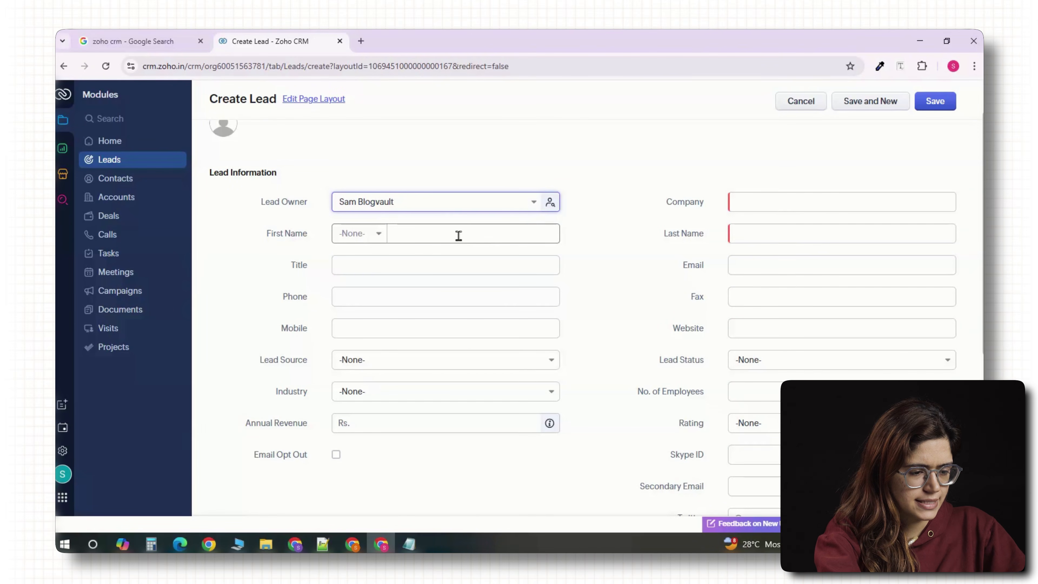
left_click(409, 544)
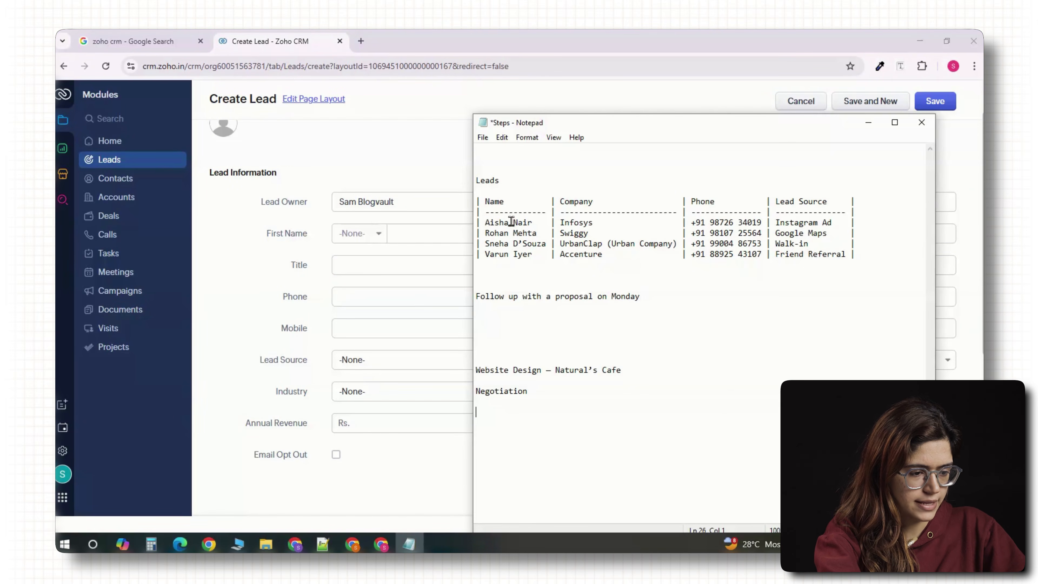
left_click_drag(484, 222, 529, 221)
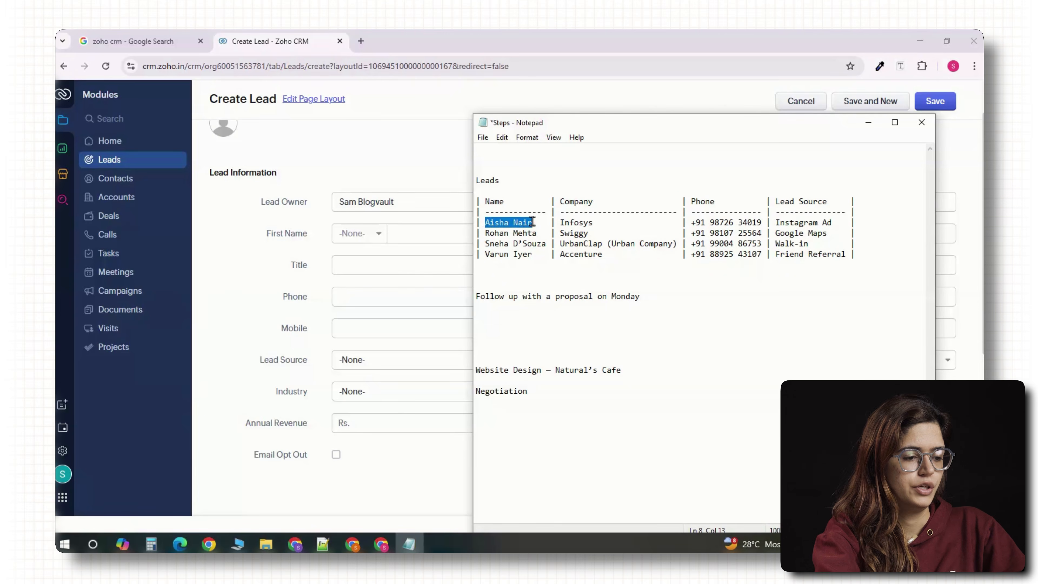
left_click(443, 114)
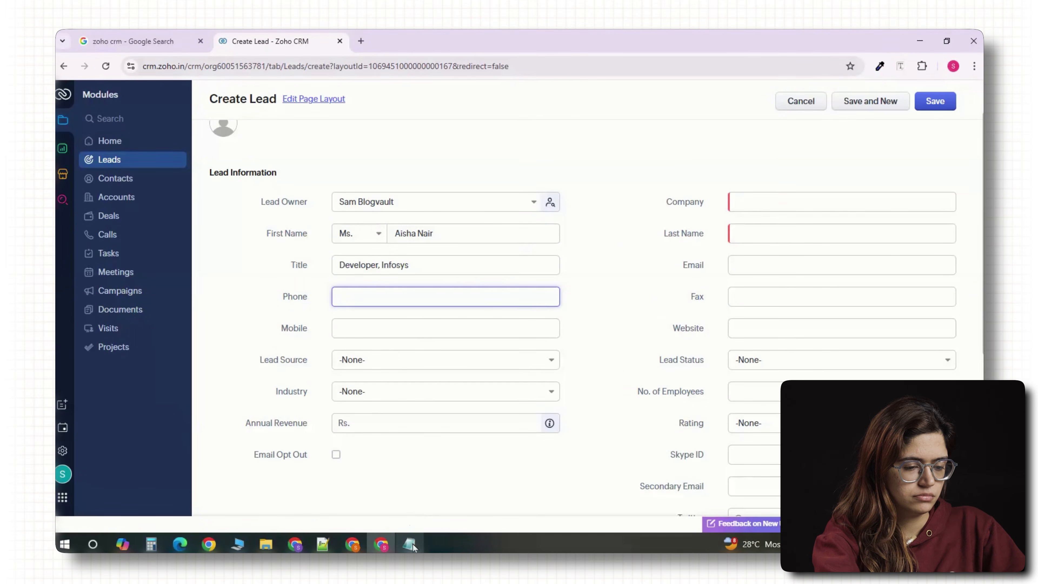
- Enter the lead's phone number from the notes, set Lead Source to Facebook and Industry to Service Provider, and save the lead
left_click(408, 544)
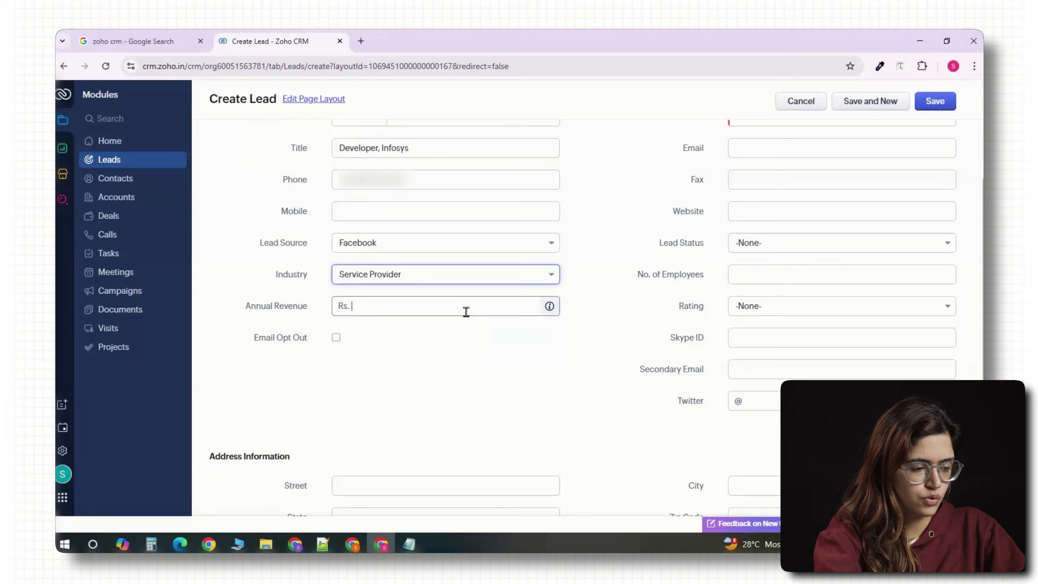
left_click(530, 311)
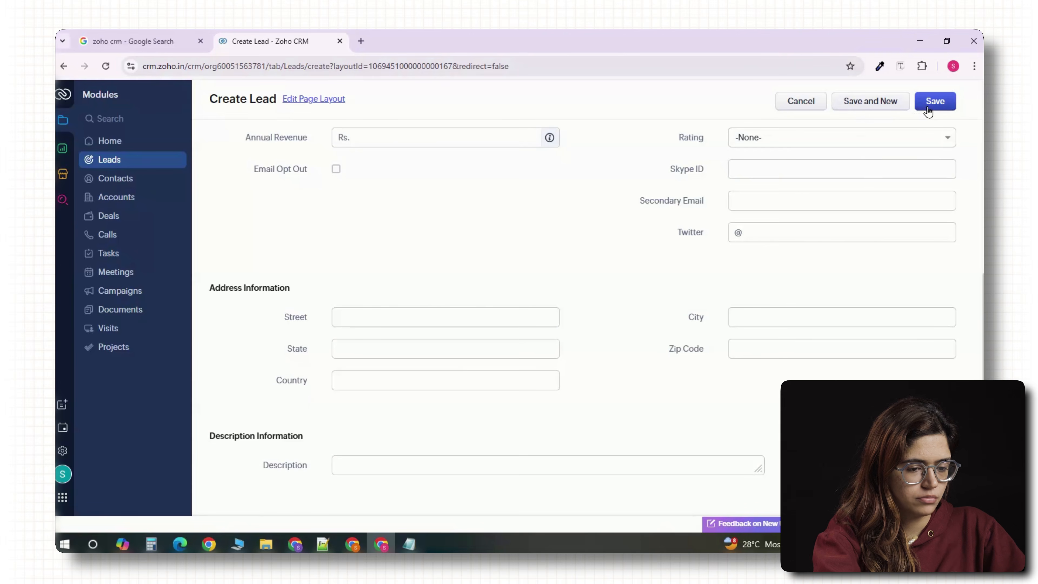
left_click(928, 110)
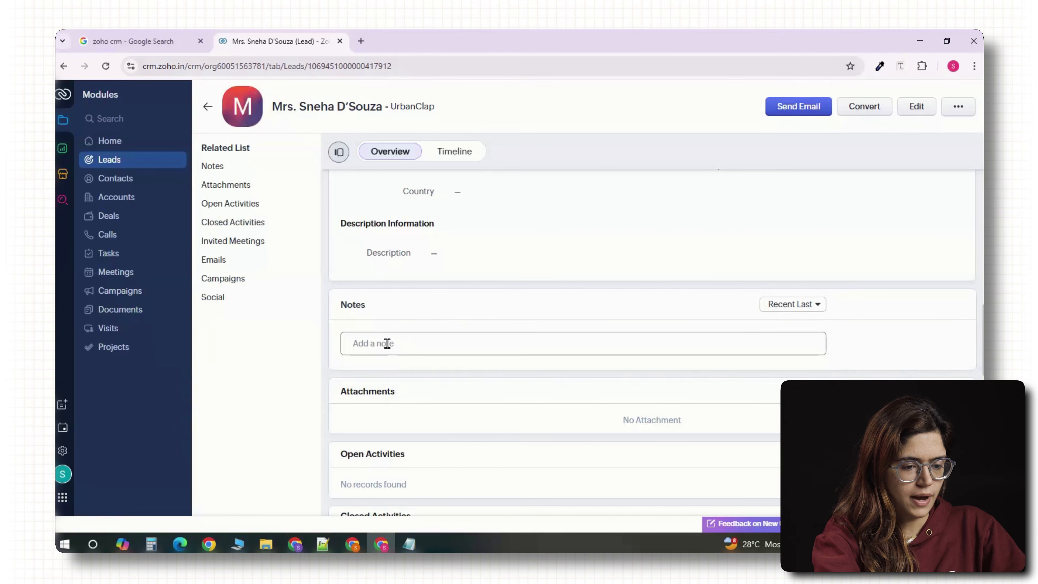
- Add the note "Follow up with a proposal on Monday" to the UrbanClap lead and look over its related sections
left_click(387, 343)
type("Follow up with a proposal on Monday")
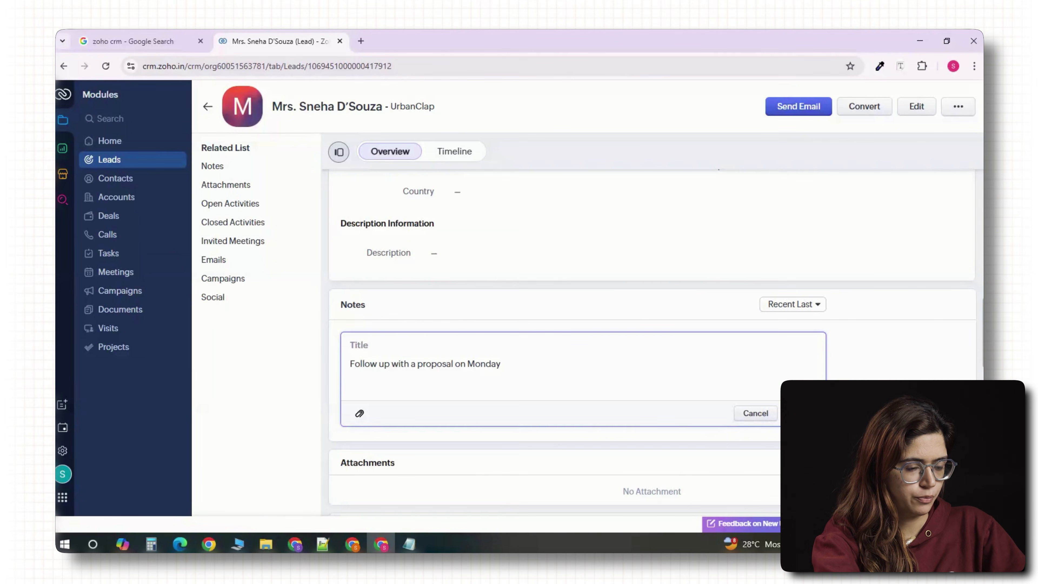
left_click(805, 419)
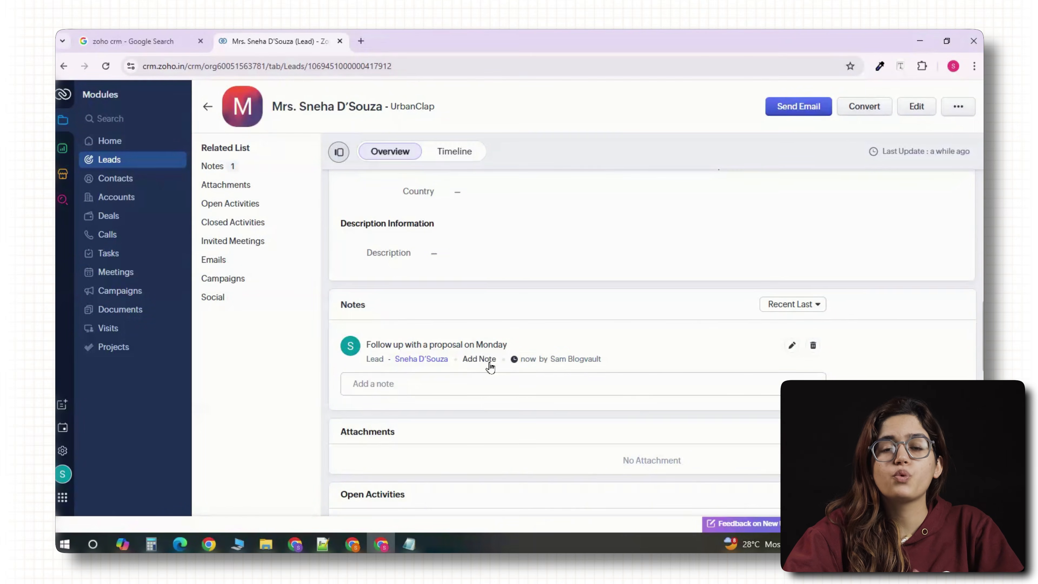
scroll(670, 366, "down", 5)
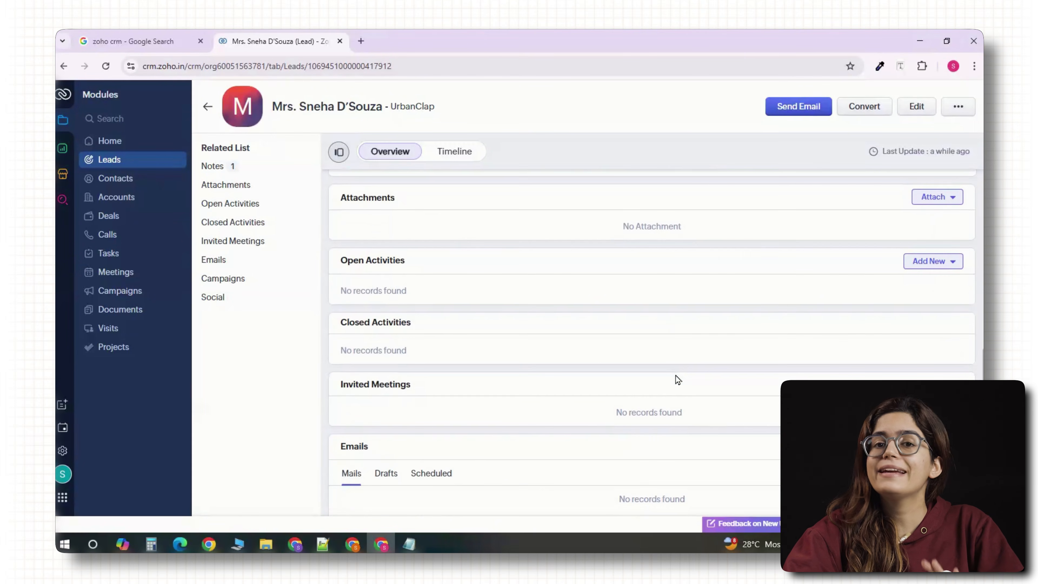
scroll(675, 375, "down", 2)
scroll(675, 375, "up", 5)
- Convert the UrbanClap lead with a new deal of Rs. 50000, closing date 18/10/2025 and stage Negotiation/Review
left_click(114, 161)
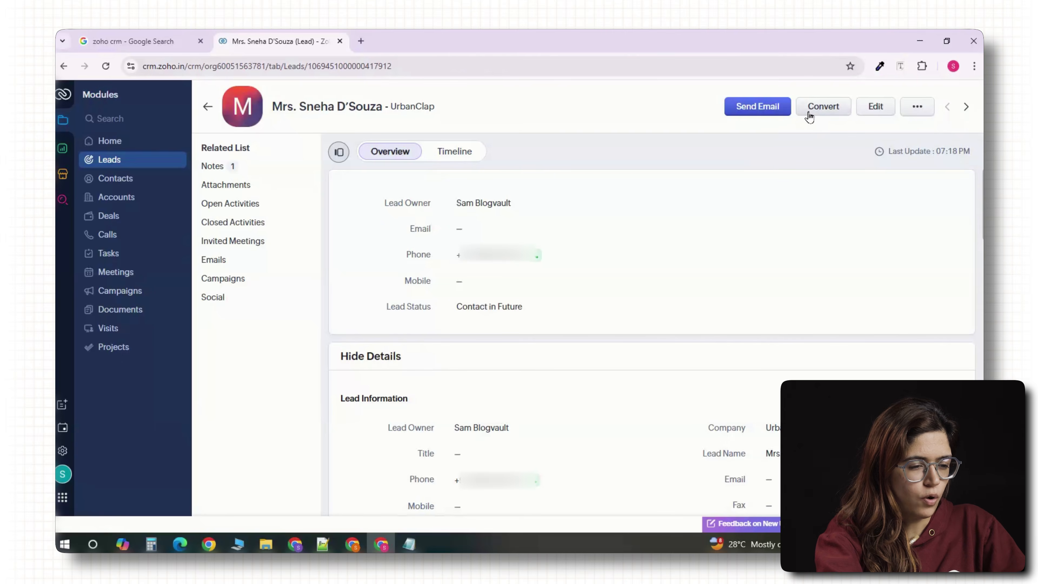
left_click(812, 107)
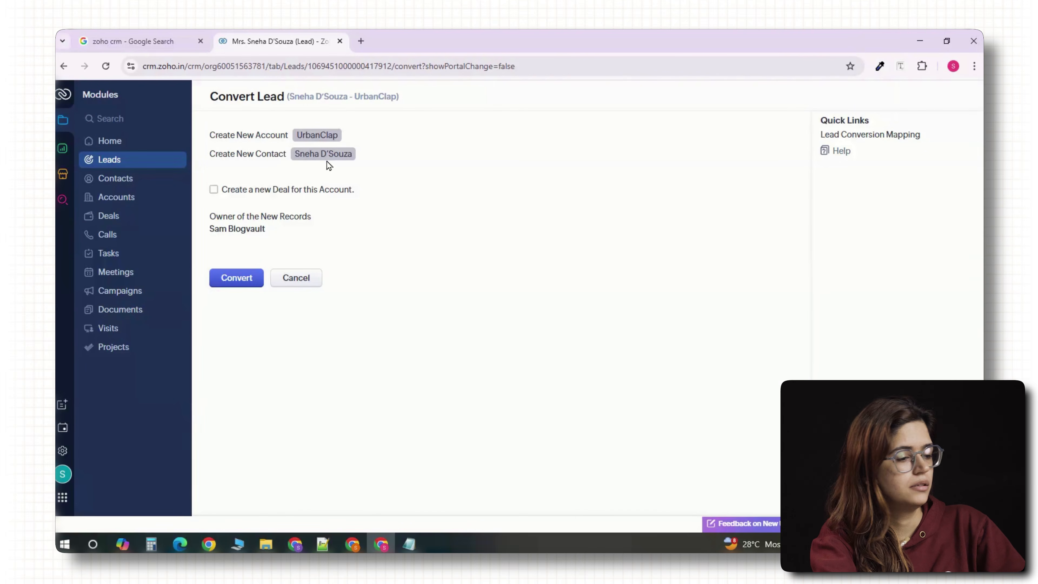
left_click(214, 190)
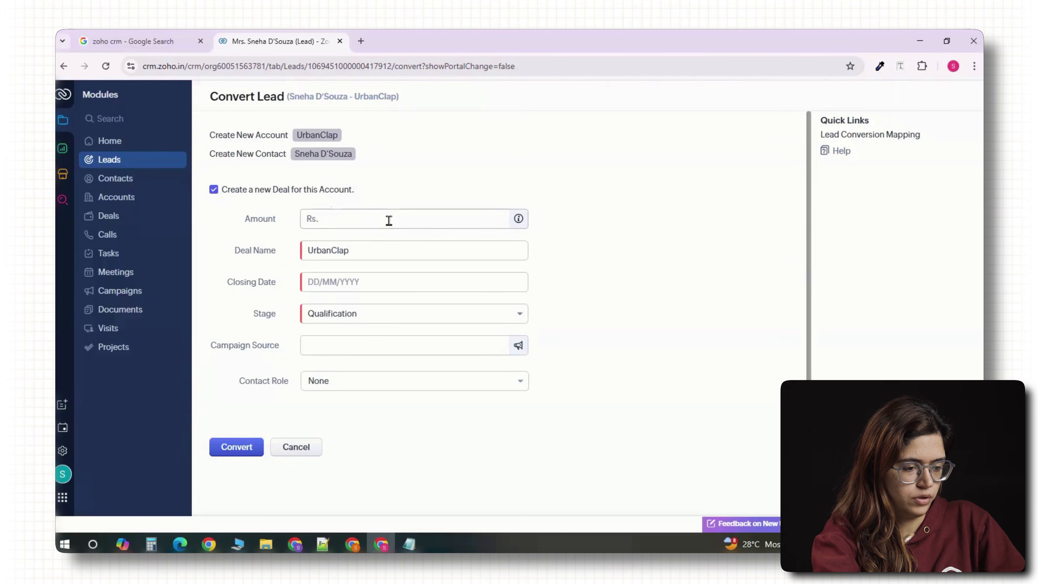
left_click(359, 220)
type("50000")
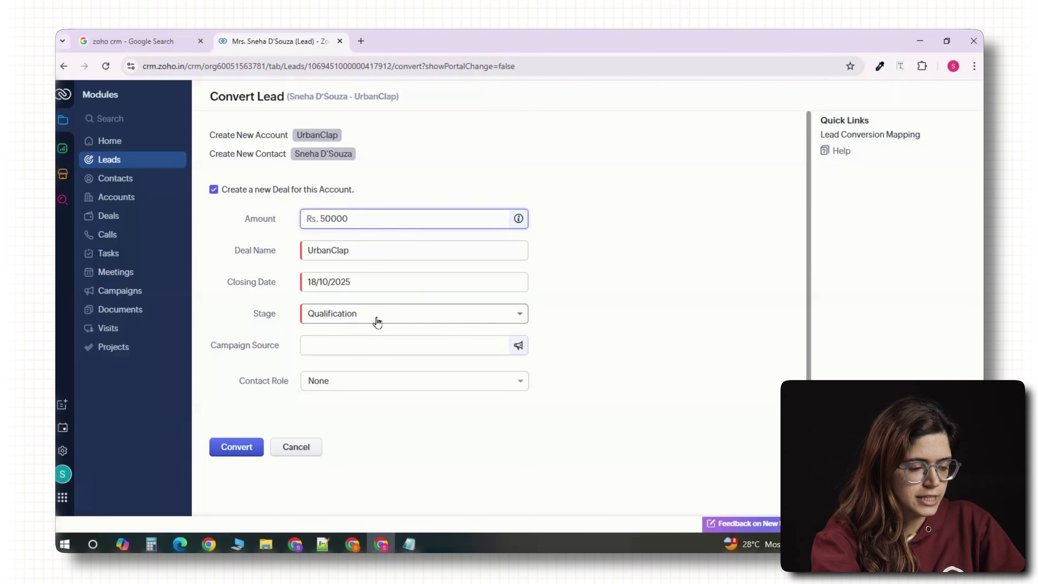
left_click(377, 322)
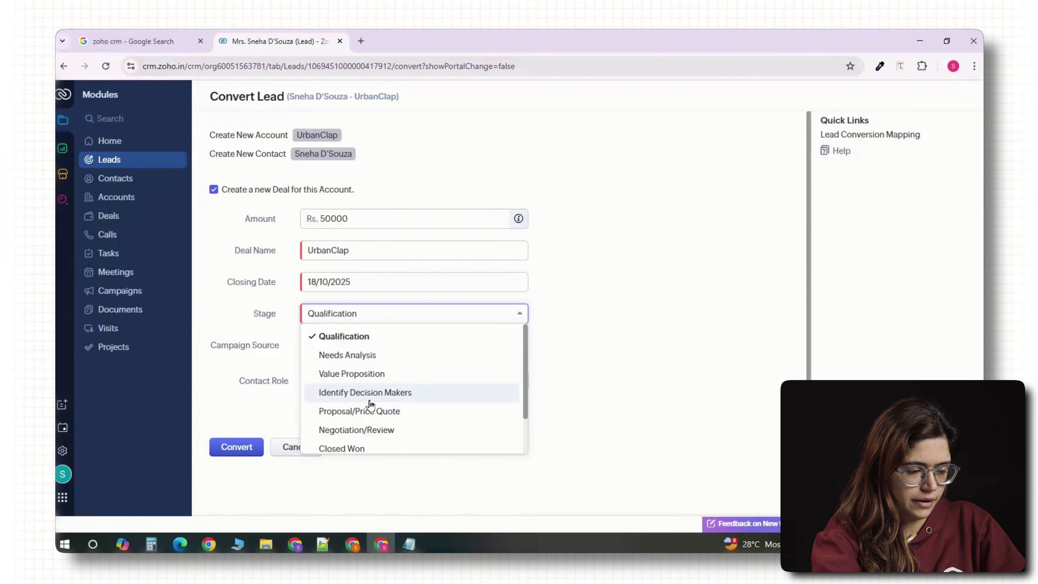
left_click(372, 431)
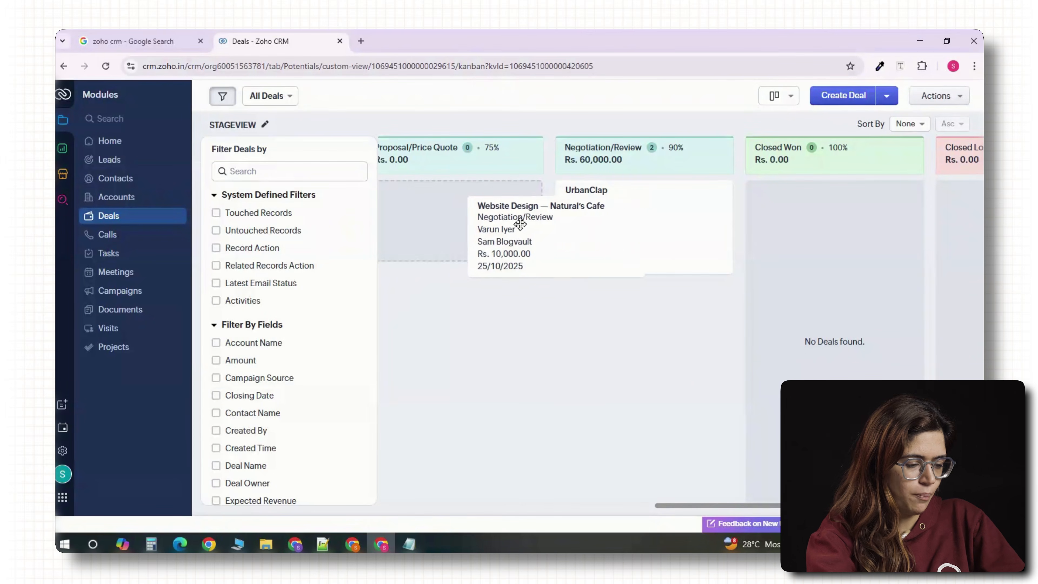
- Move the "Website Design — Natural's Cafe" deal to the Closed Won stage and save its verified details
left_click_drag(527, 225, 800, 216)
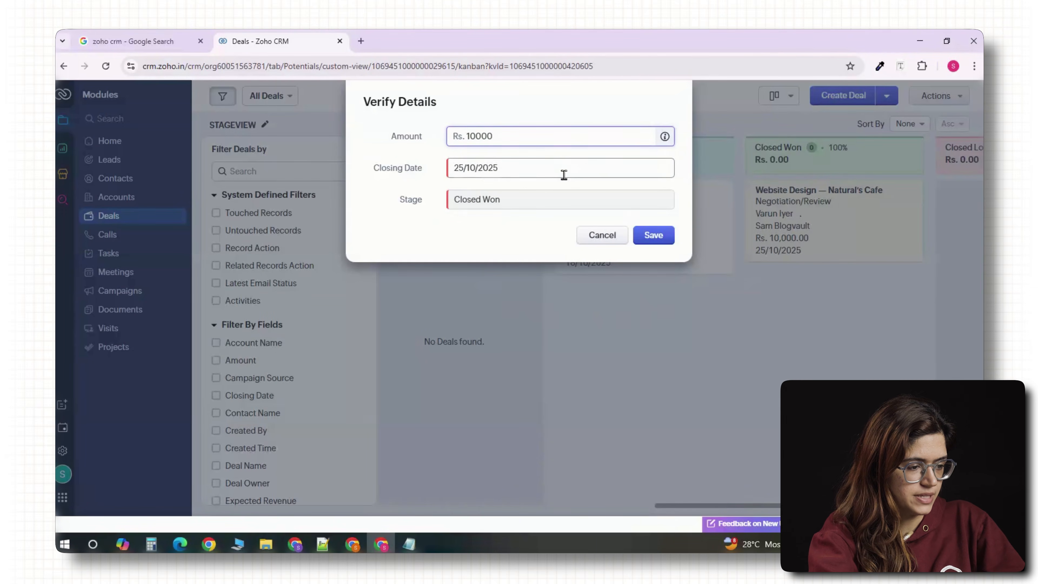
left_click(652, 236)
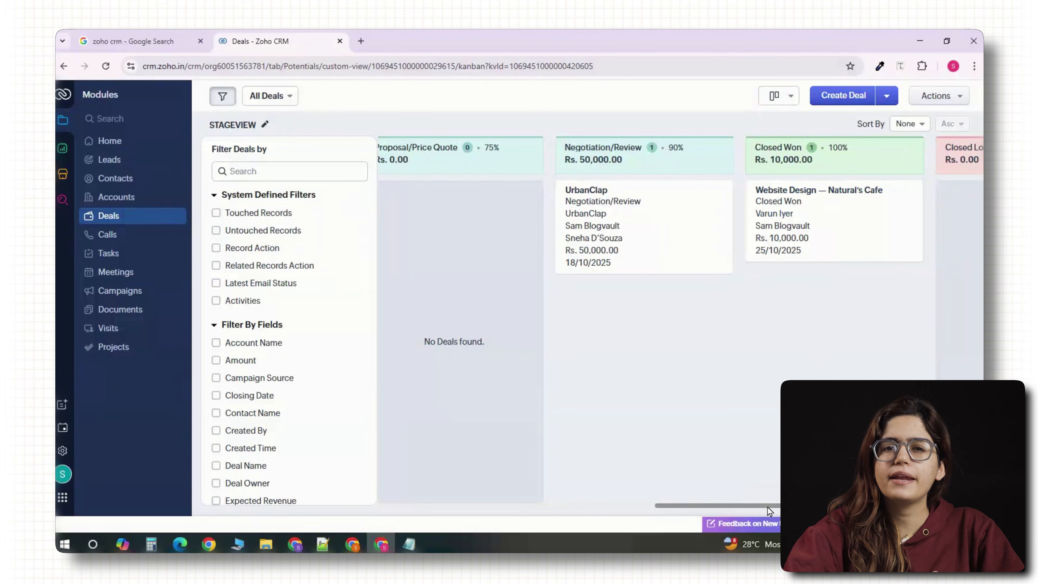
scroll(767, 507, "right", 3)
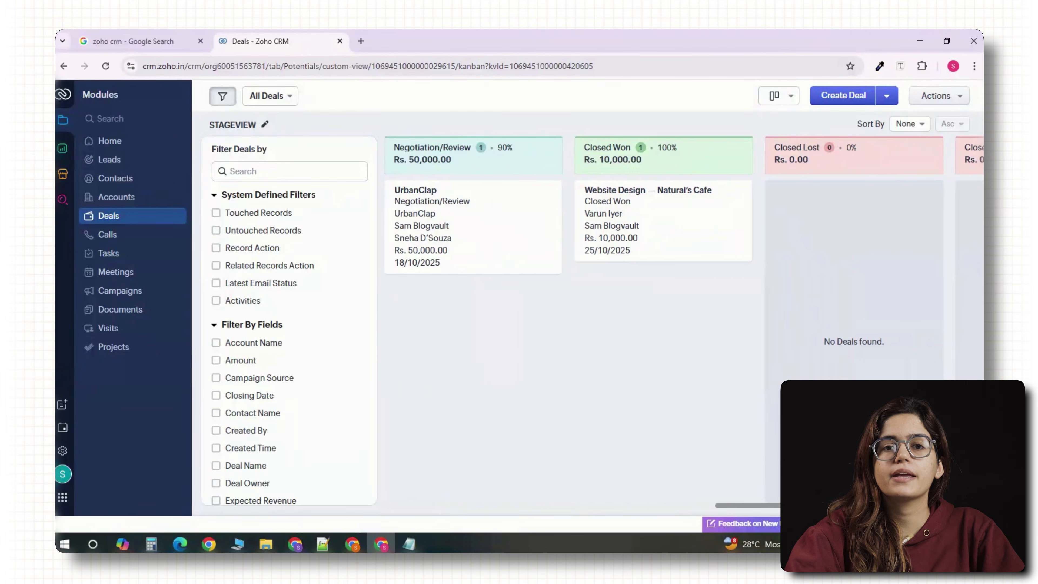
scroll(678, 342, "right", 3)
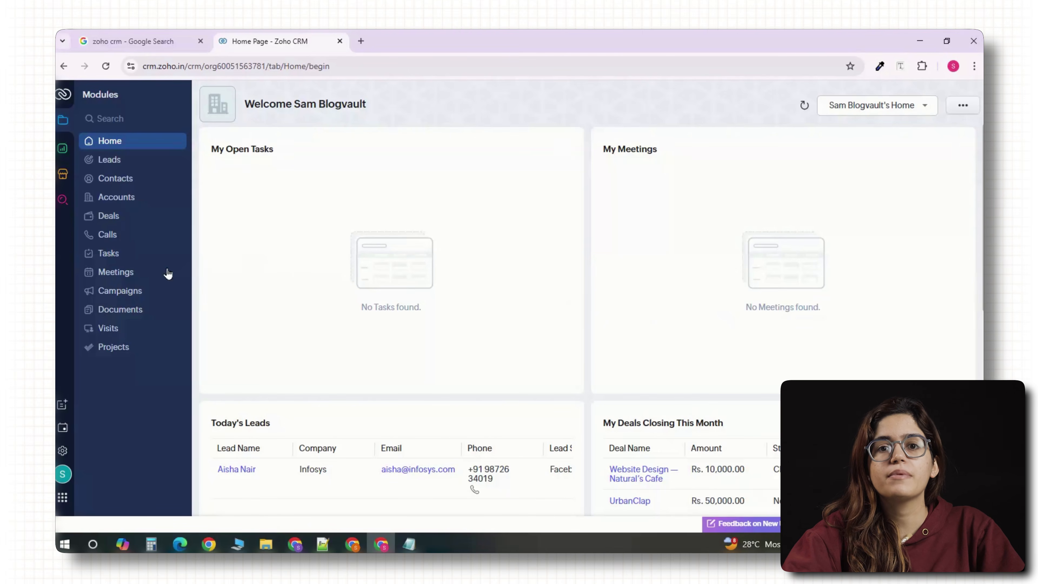
- Create a meeting in the calendar for 10 October 2025, titled as a follow-up with the lead on the final quote
left_click(63, 431)
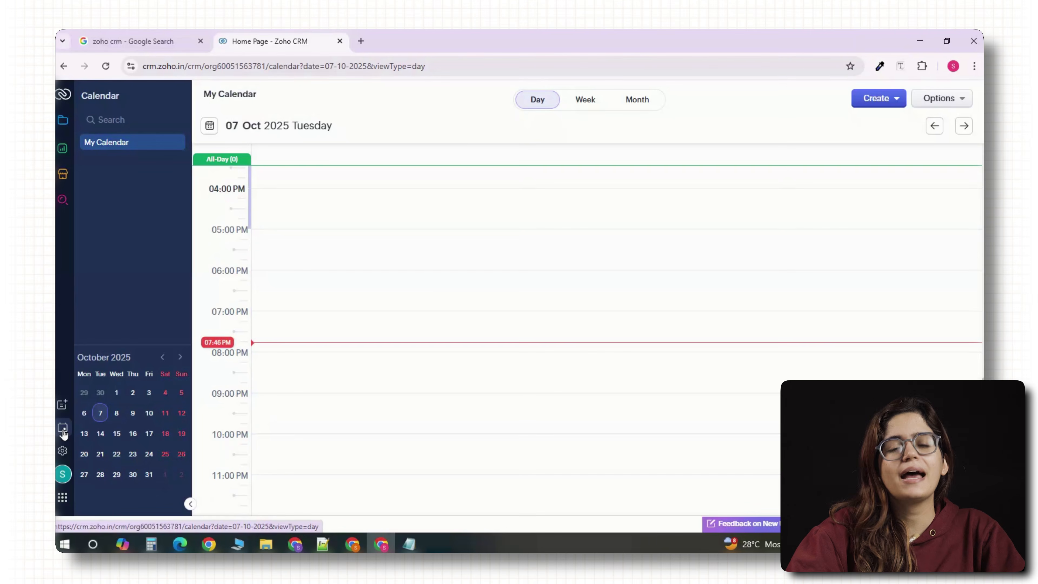
left_click(149, 413)
left_click(878, 99)
left_click(882, 120)
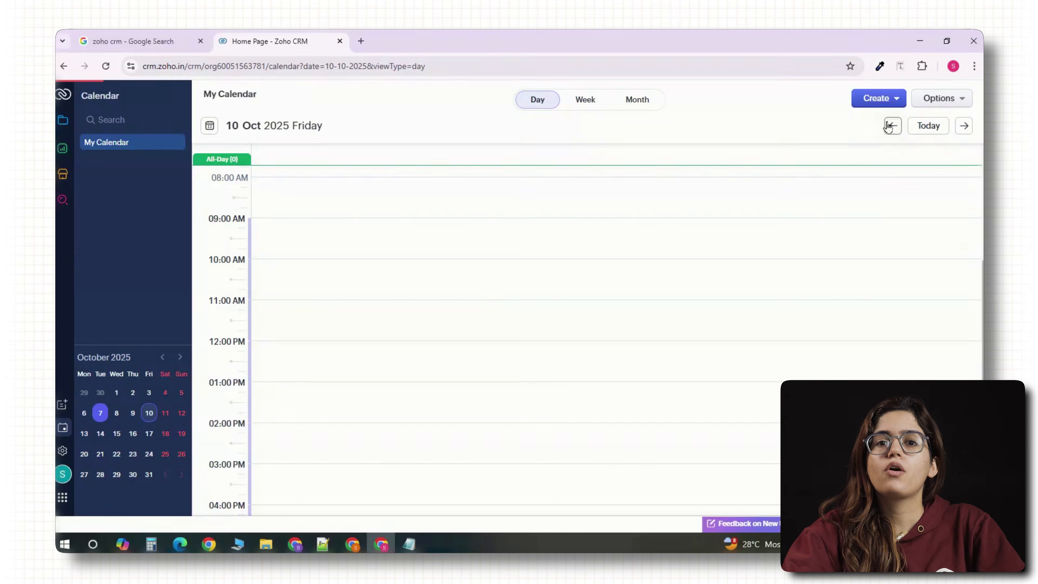
type("Follow up with Aisha on final quote")
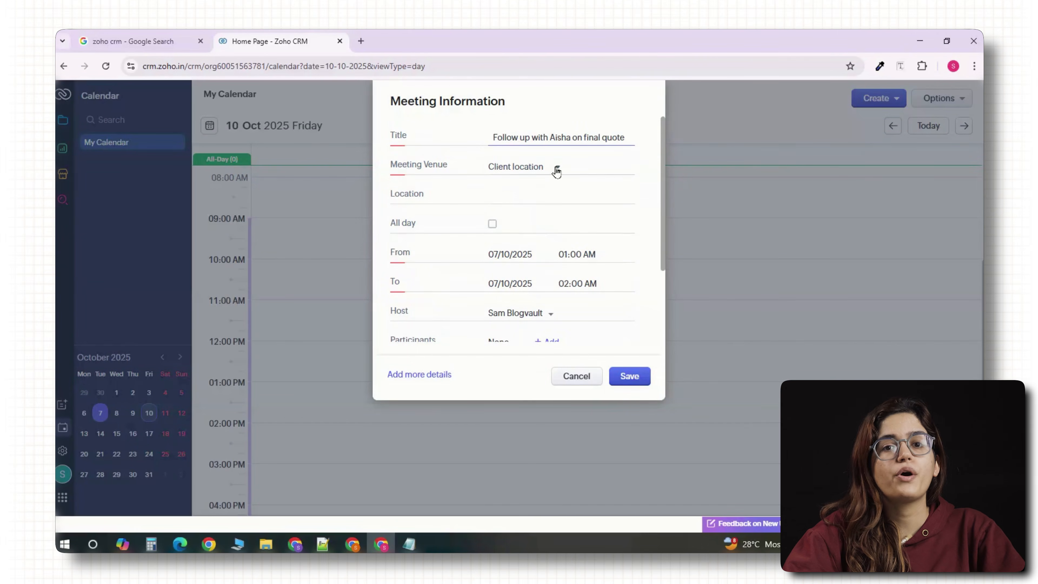
- Try to set the meeting venue to Online and dismiss the information about hosting online meetings
left_click(557, 168)
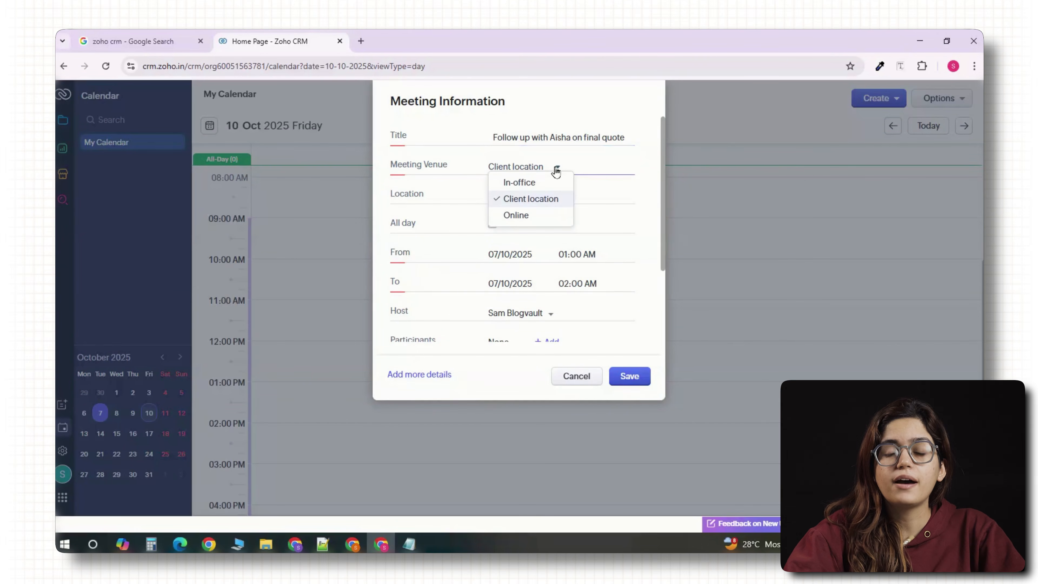
left_click(517, 215)
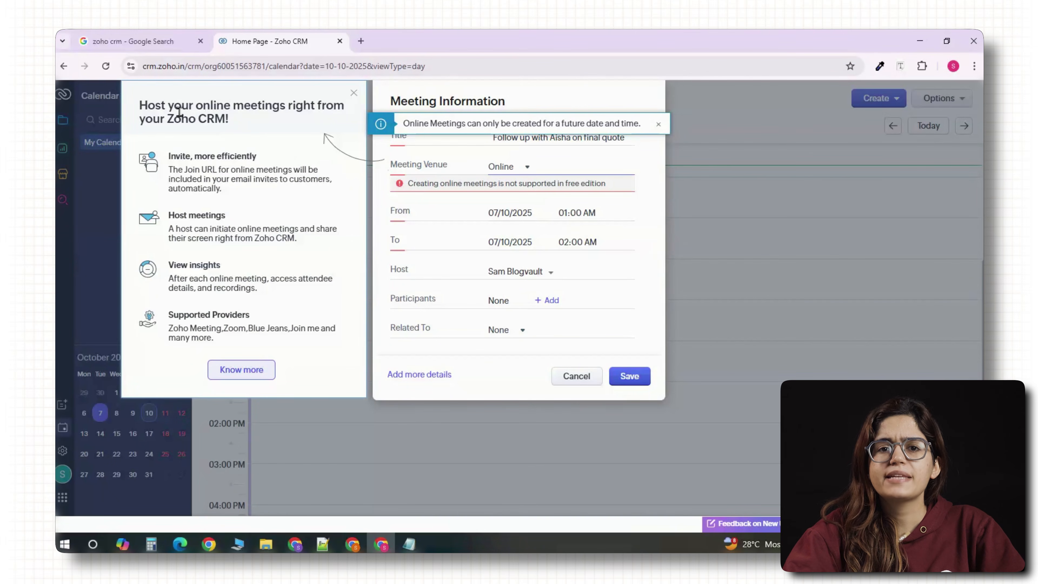
left_click(353, 94)
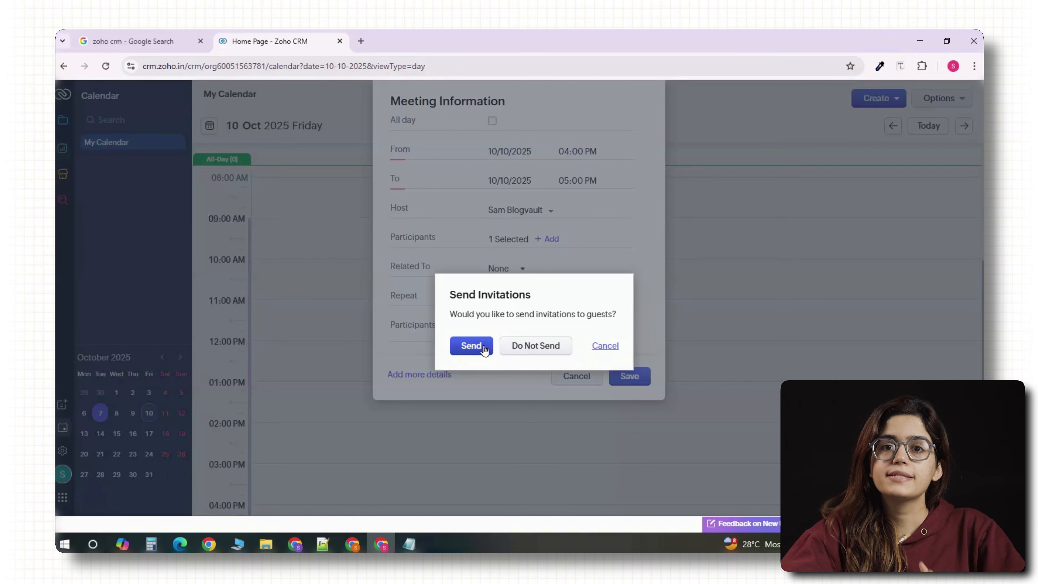
- Try to send the participant's invitation, cancel the sender-email change, and save the meeting for 10/10/2025, 04:00 PM to 05:00 PM
left_click(472, 347)
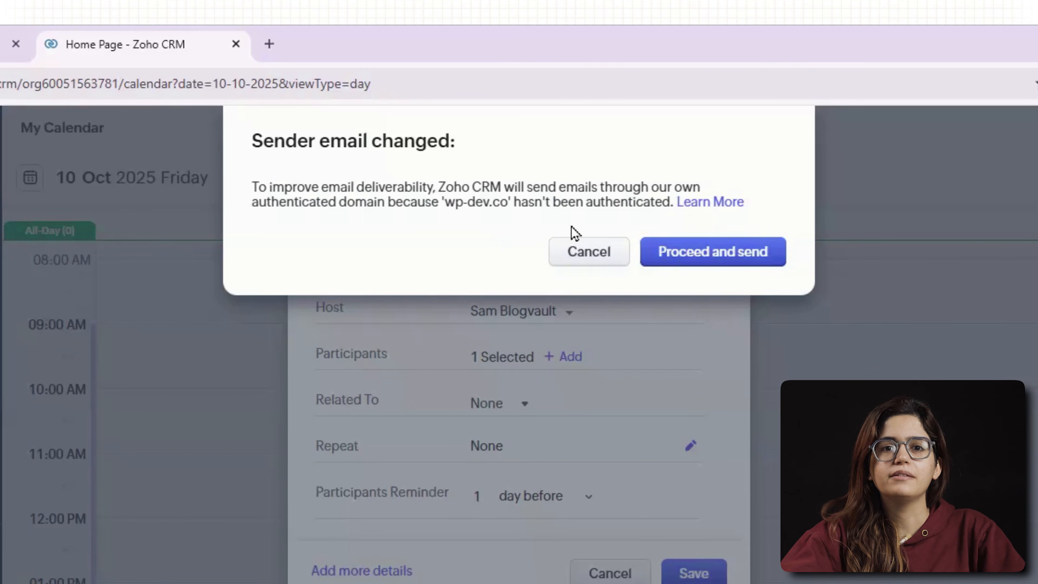
left_click(580, 253)
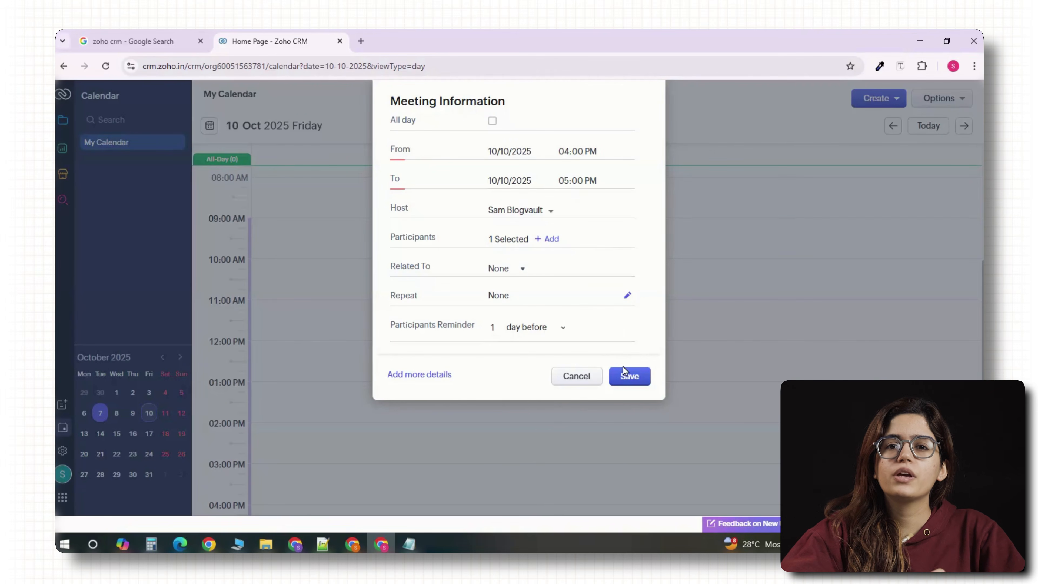
left_click(626, 374)
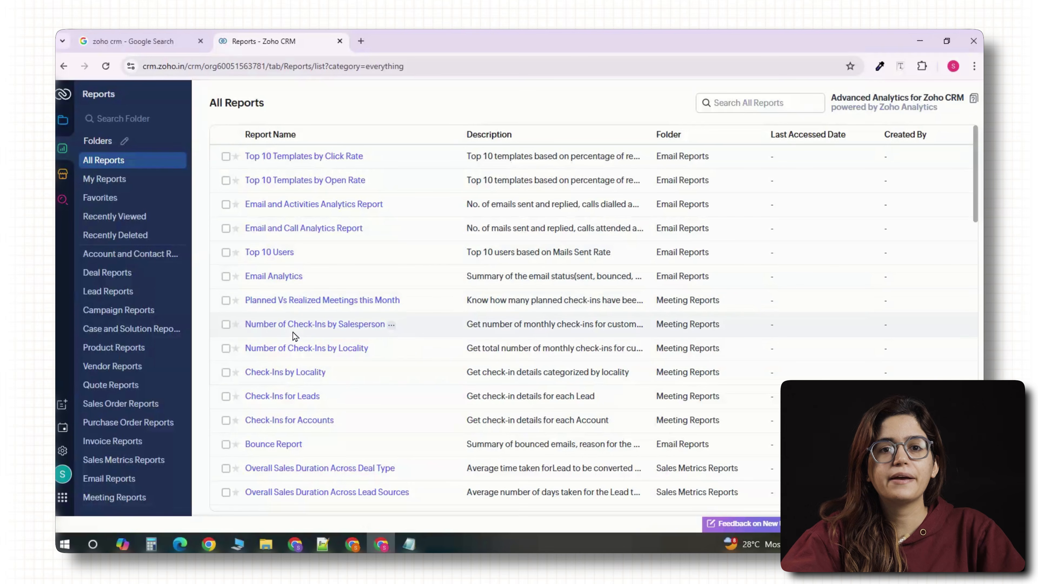
- Look through all reports and open the Pipeline by Stage report from the Deal Reports folder
scroll(294, 332, "down", 3)
scroll(354, 343, "down", 2)
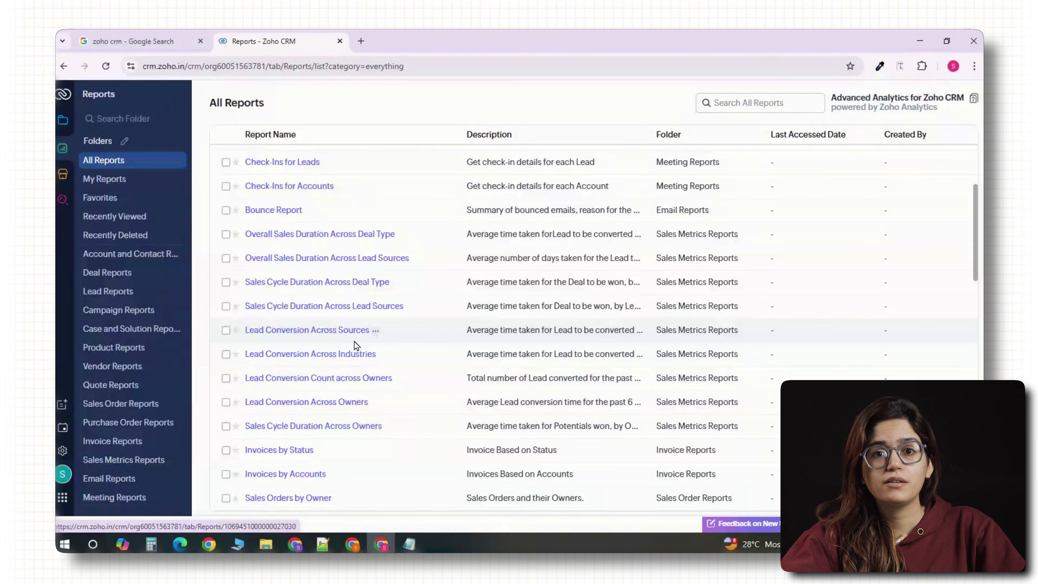
left_click(146, 277)
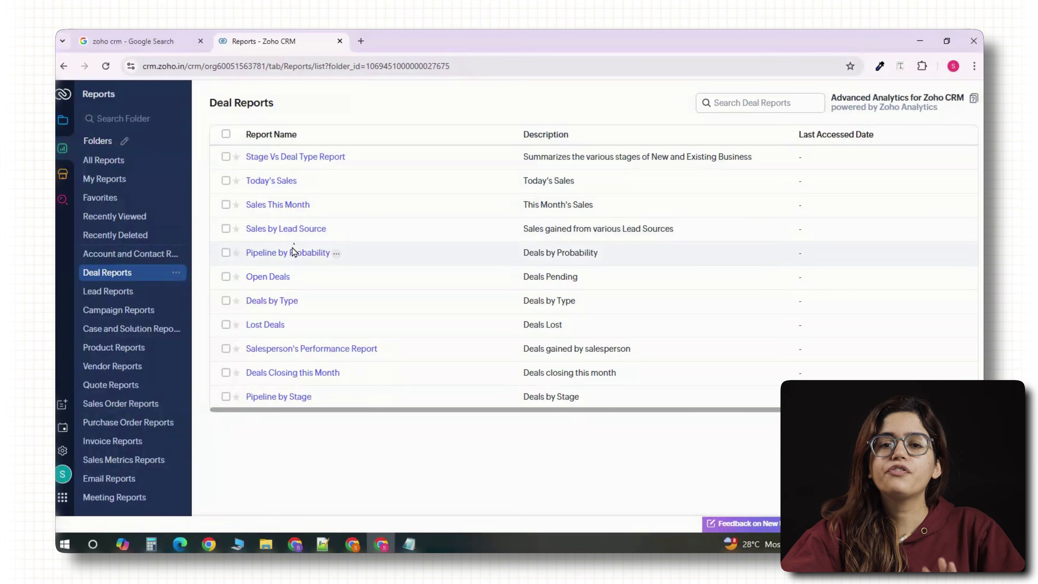
left_click(278, 397)
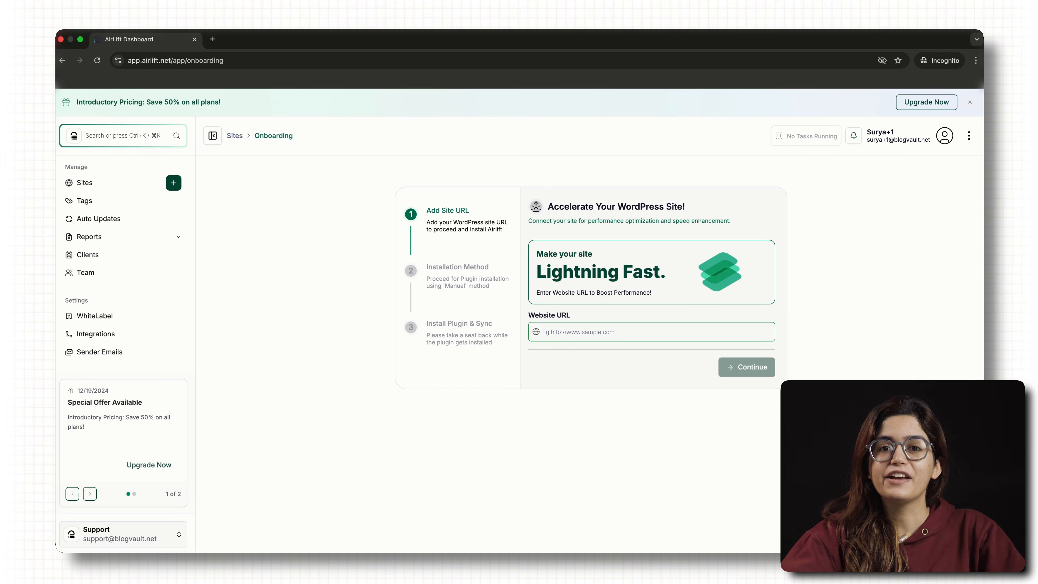
left_click(573, 334)
left_click(625, 355)
left_click(735, 366)
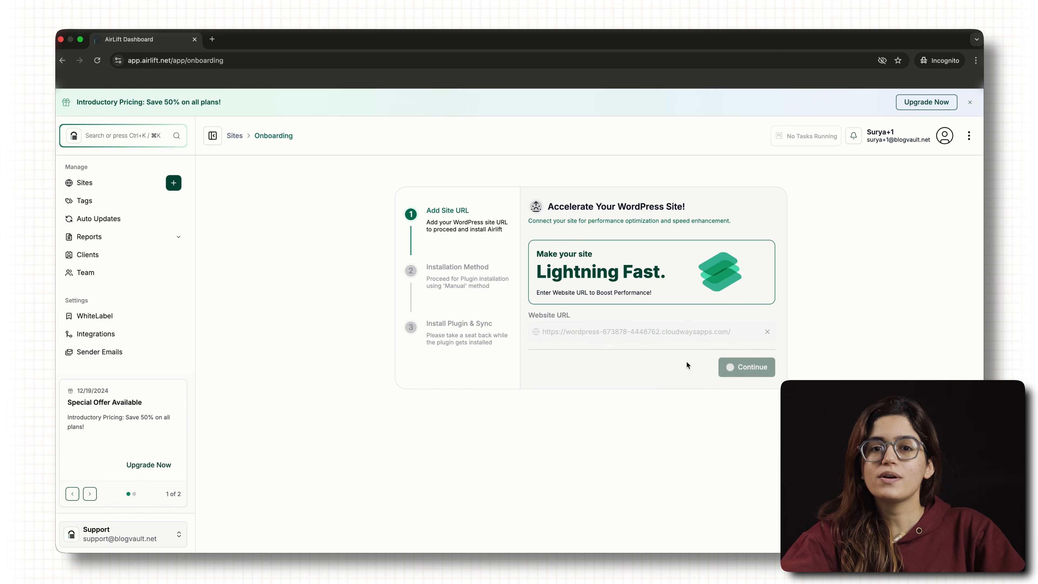
left_click(745, 276)
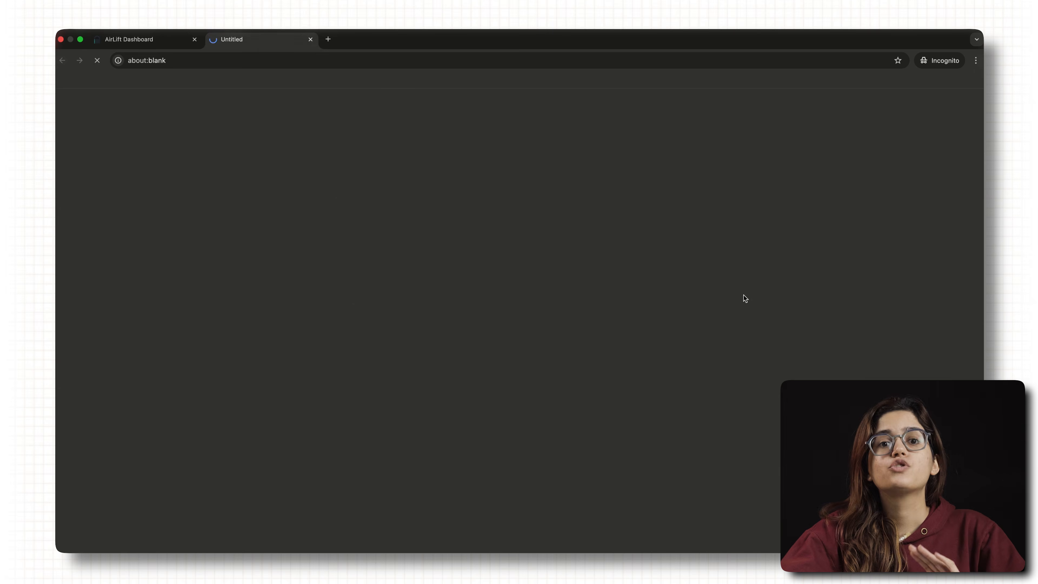
left_click(696, 420)
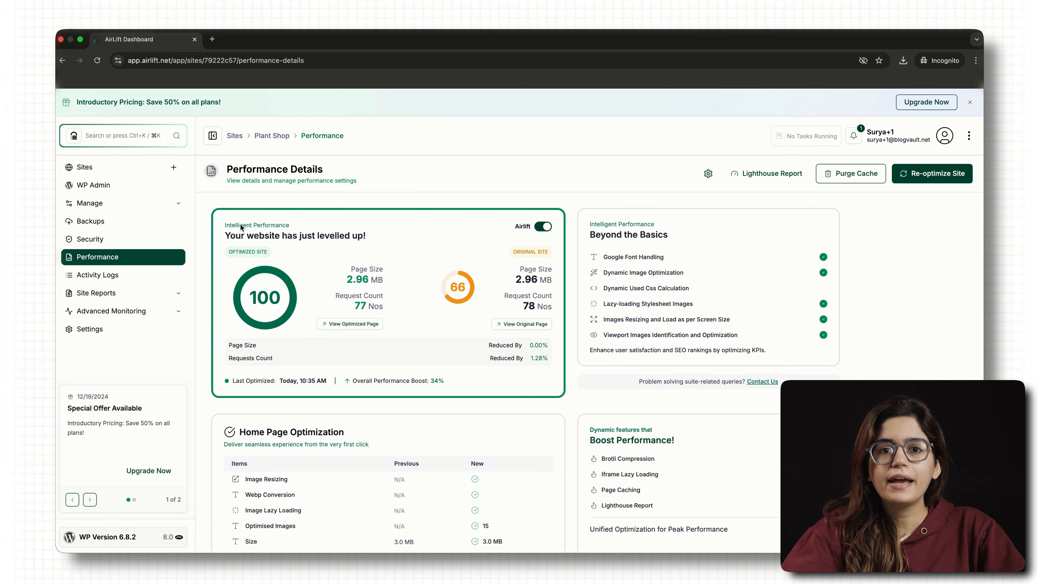
scroll(547, 380, "down", 10)
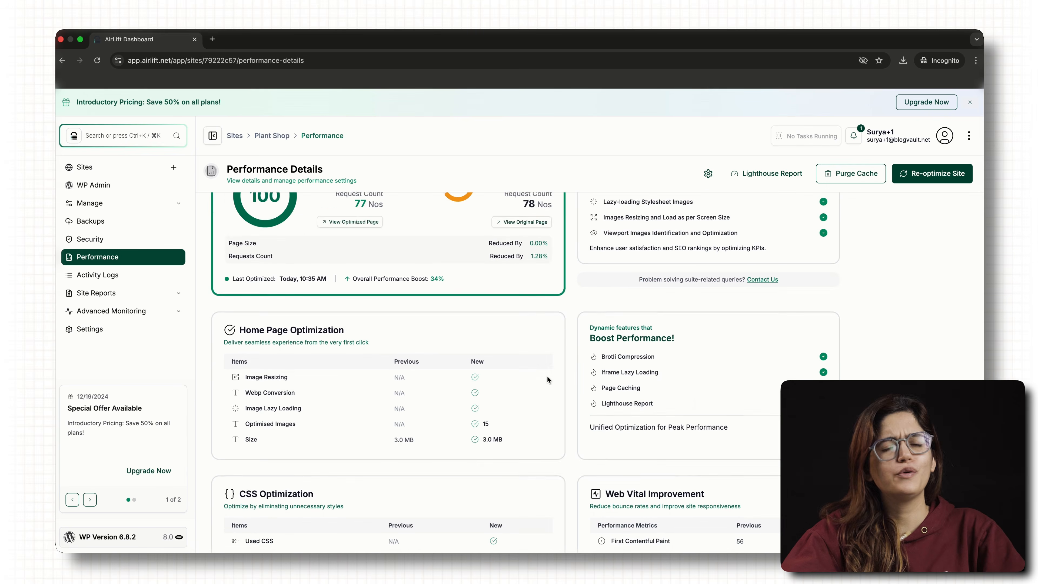
scroll(549, 377, "up", 10)
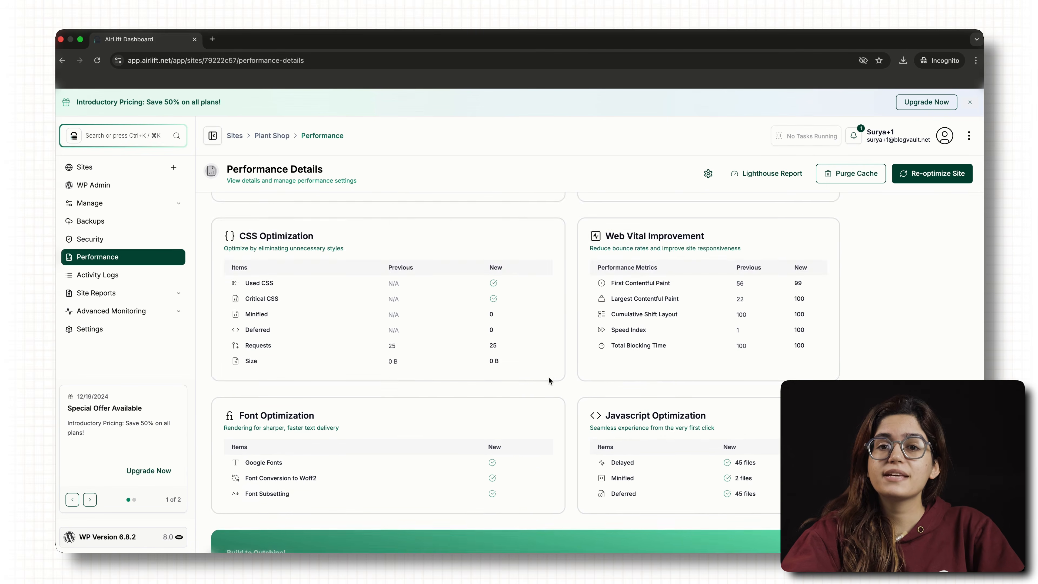